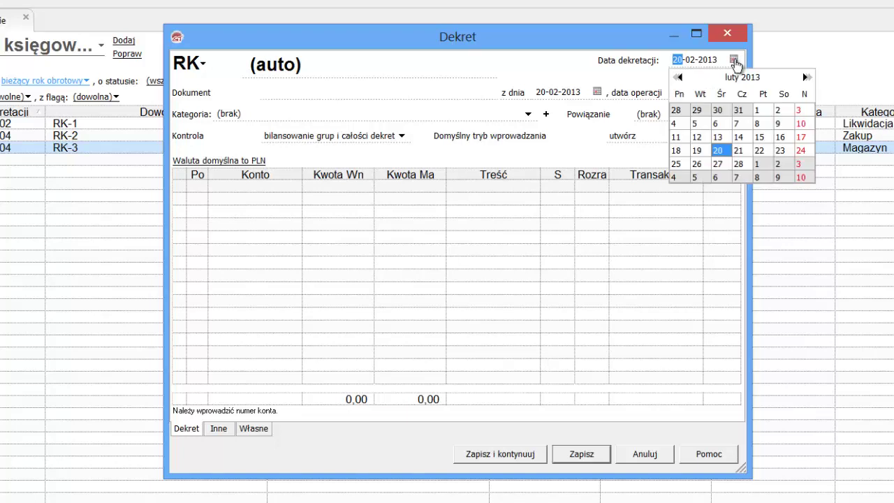
Date the entry 05-01-2013 and enter document number FVZ 48/01/2013
left_click(677, 76)
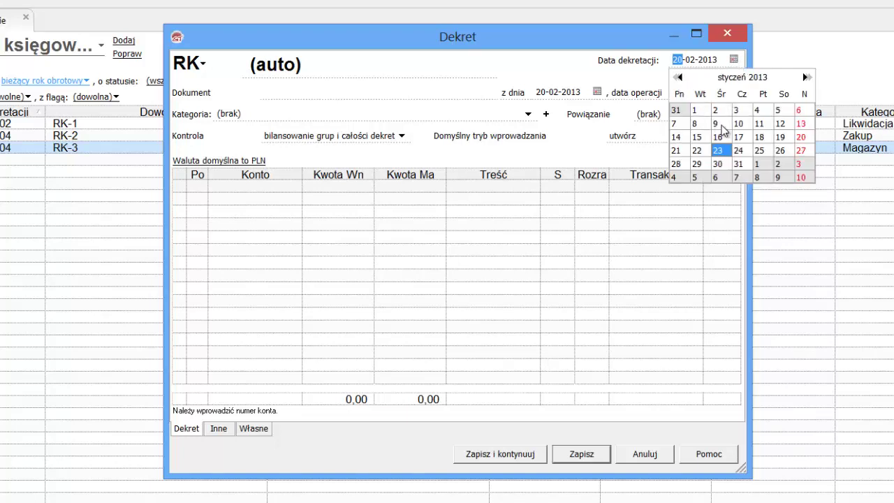
left_click(778, 111)
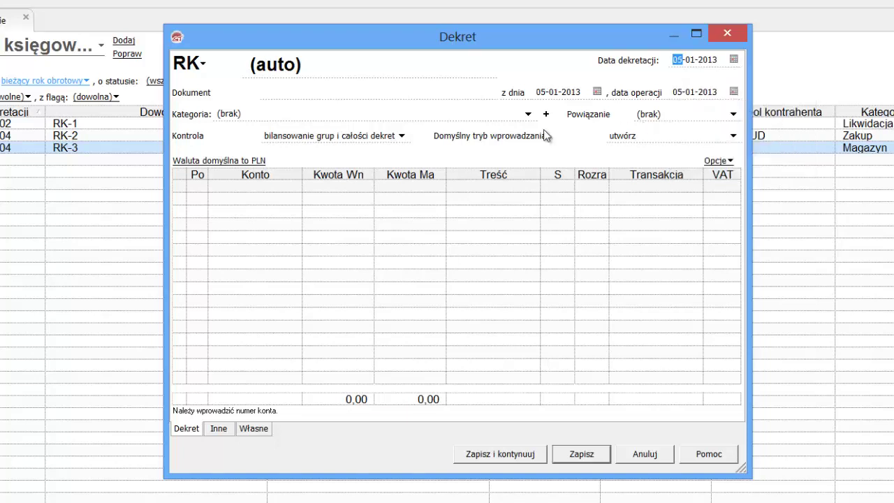
left_click(333, 95)
type("FVZ 48/01/2013")
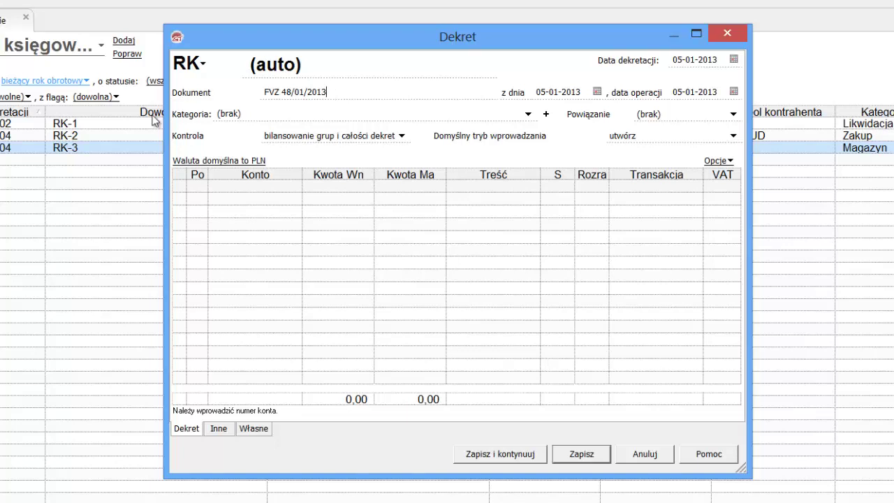
Add a new category named 'Zakup środka trwałego' and set it as the entry's Kategoria
left_click(528, 115)
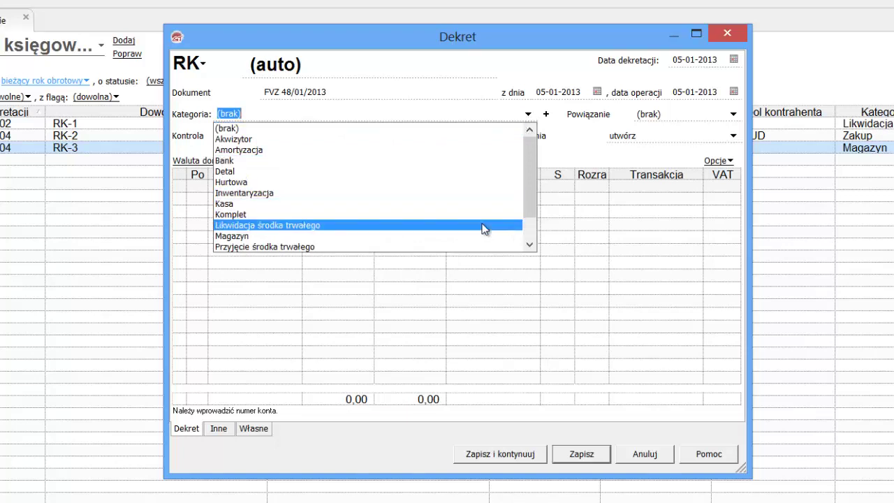
left_click(530, 246)
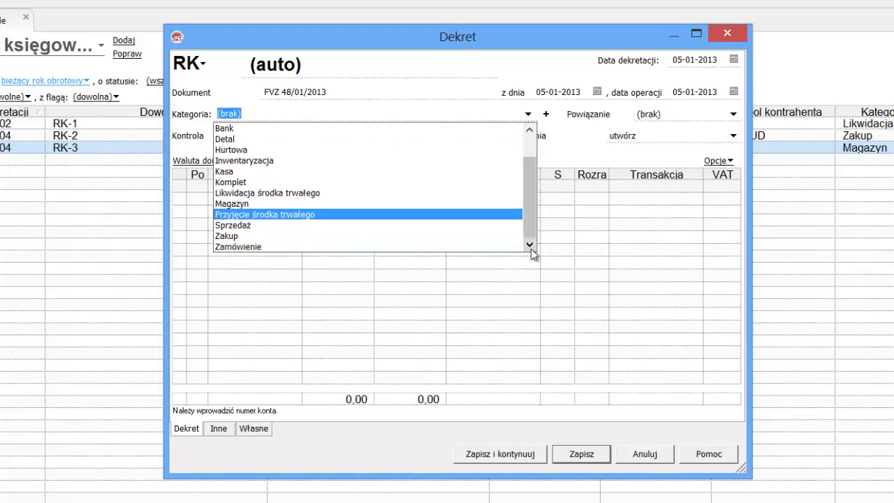
left_click(546, 115)
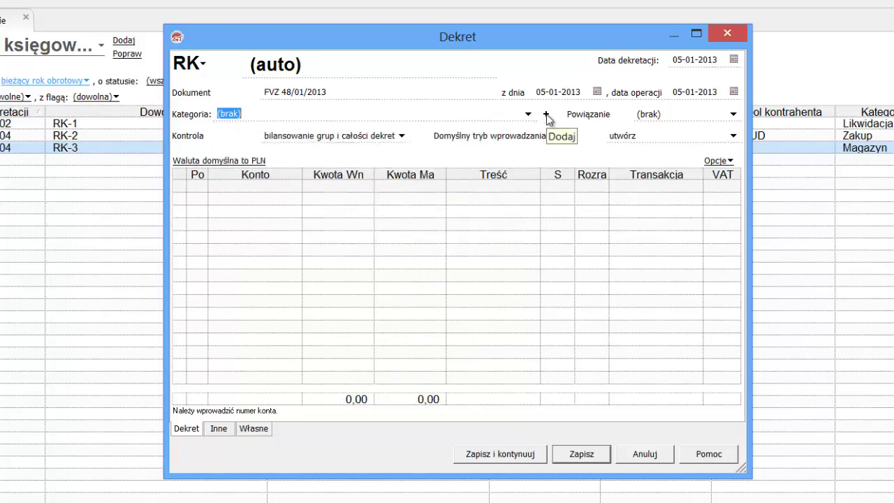
left_click(545, 116)
type("Z")
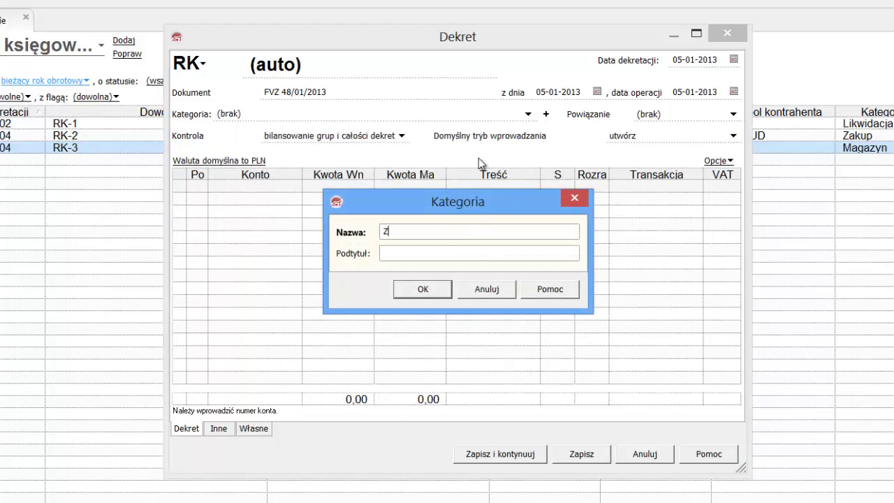
type("akup środka trwałego")
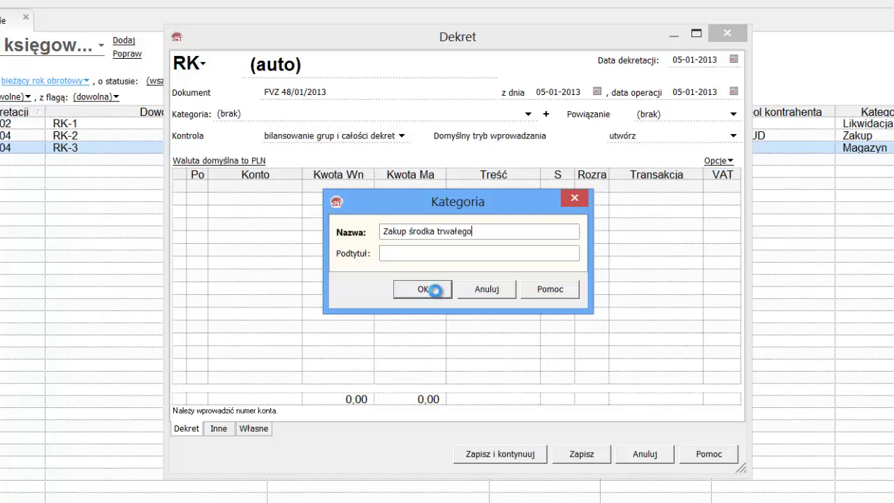
left_click(421, 289)
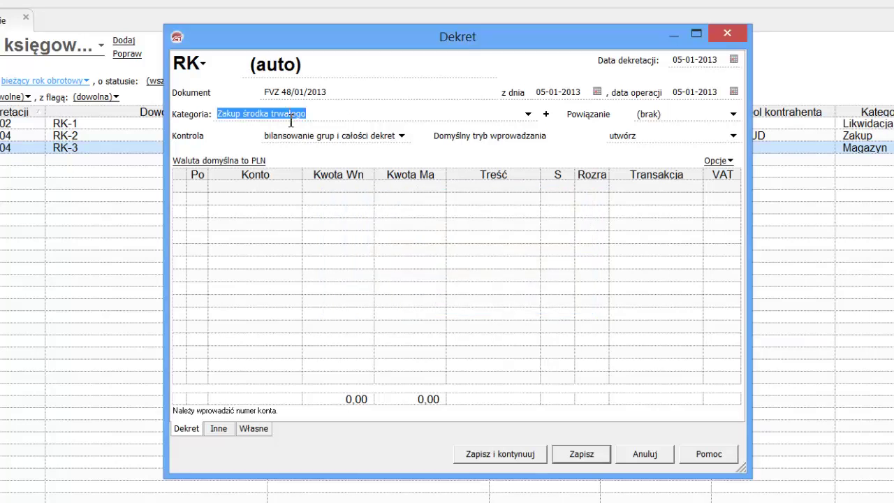
left_click(401, 136)
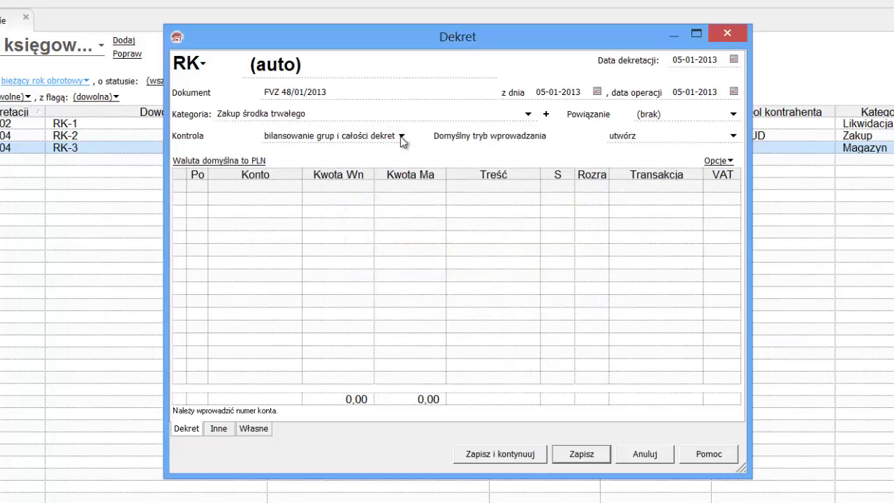
Set Kontrola to 'bilansowanie całości dekretu' and Powiązanie to 'zakup'
left_click(383, 151)
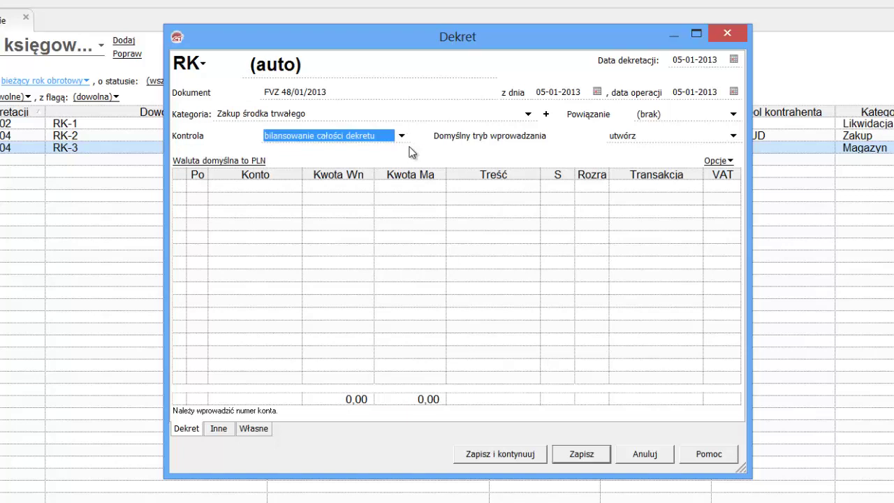
left_click(733, 114)
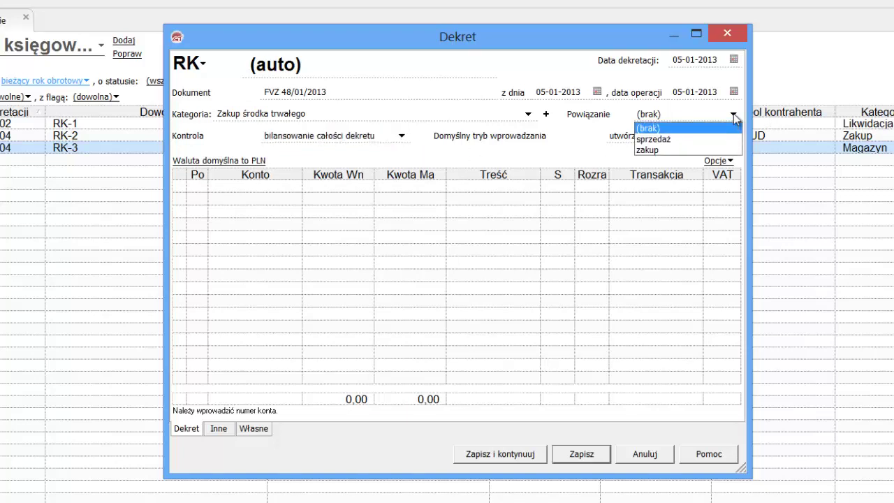
left_click(675, 148)
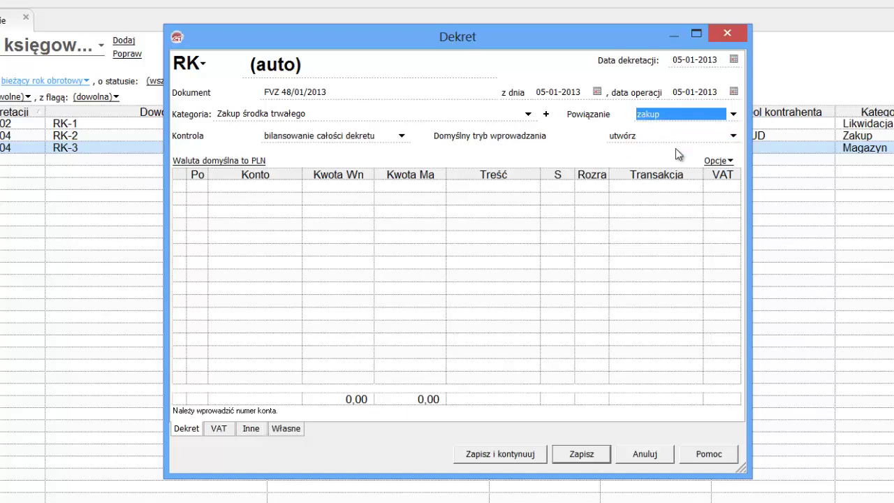
key("Tab")
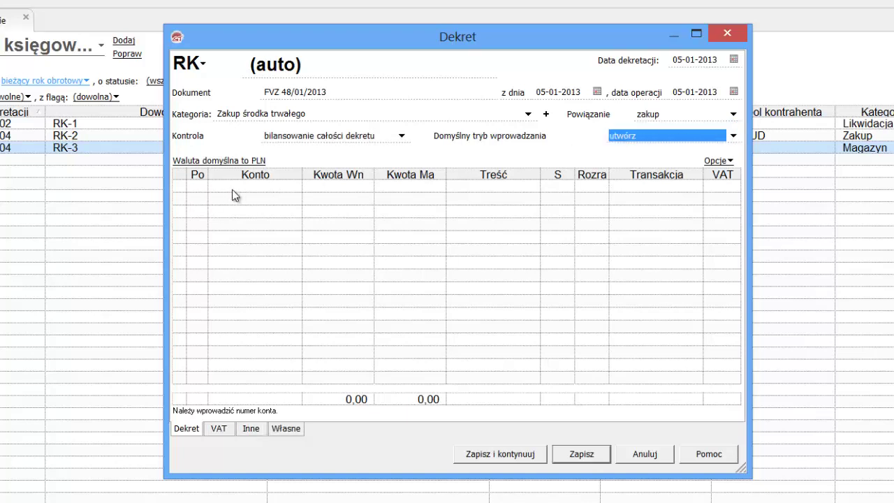
left_click(233, 186)
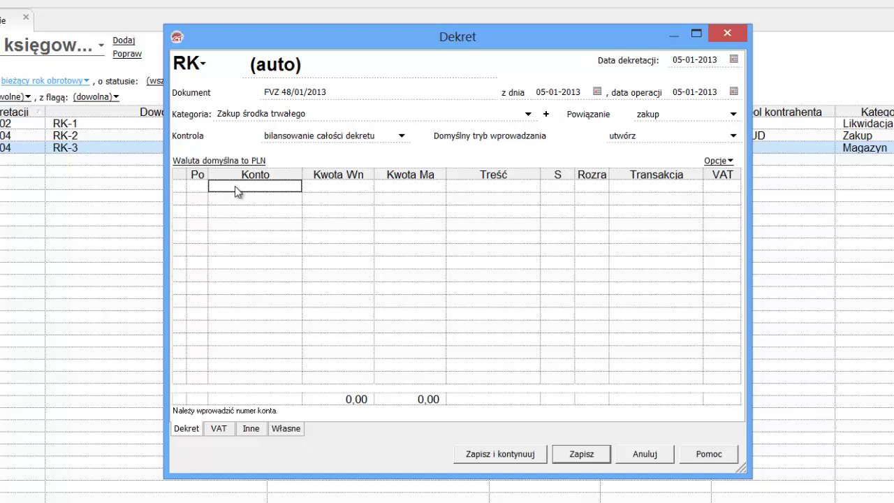
Debit account 300 'Rozliczenie zakupu' with 3600 on the first line
type("3")
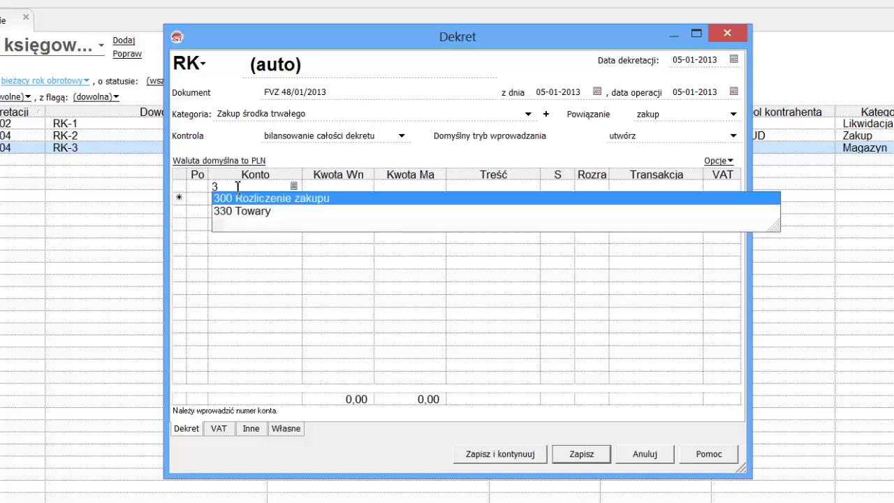
left_click(277, 201)
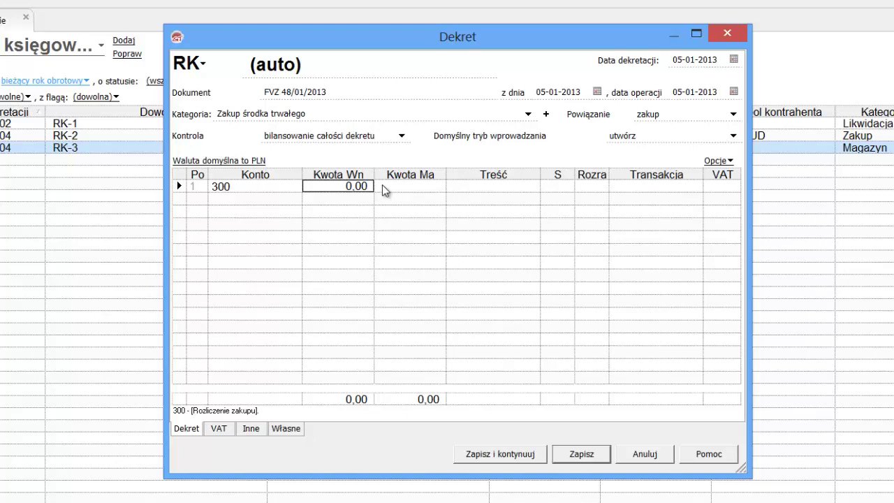
type("3600")
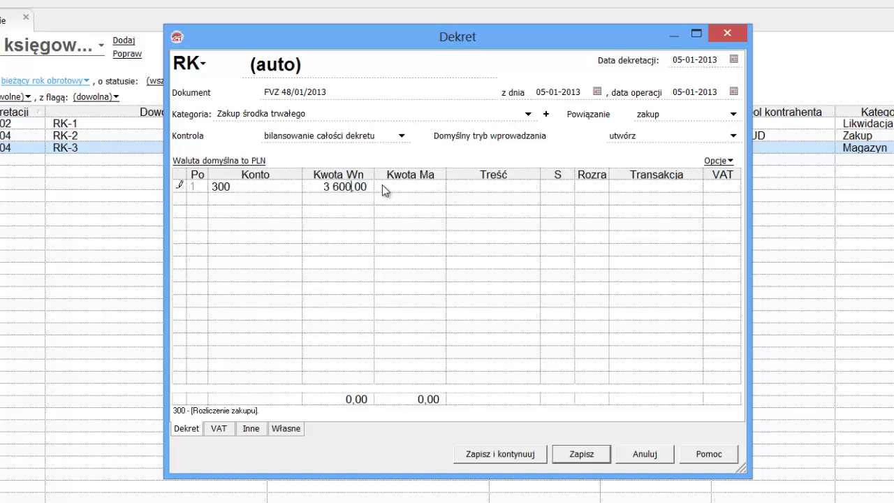
left_click(465, 190)
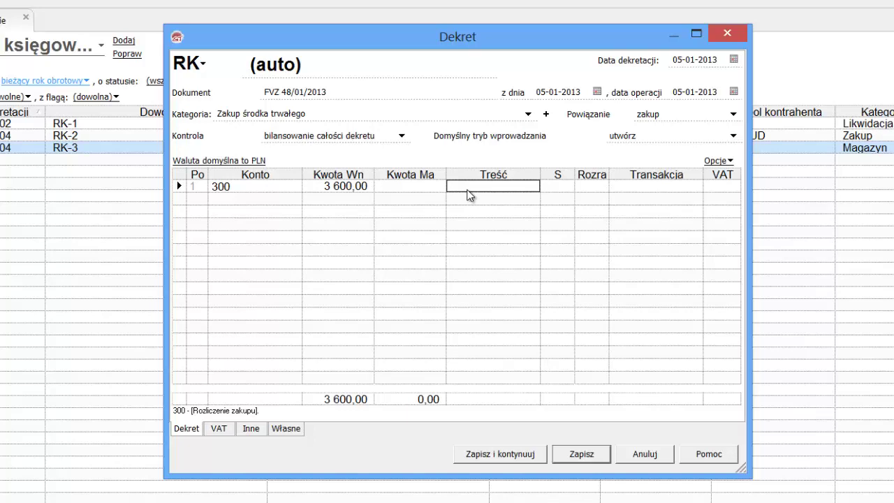
left_click(487, 190)
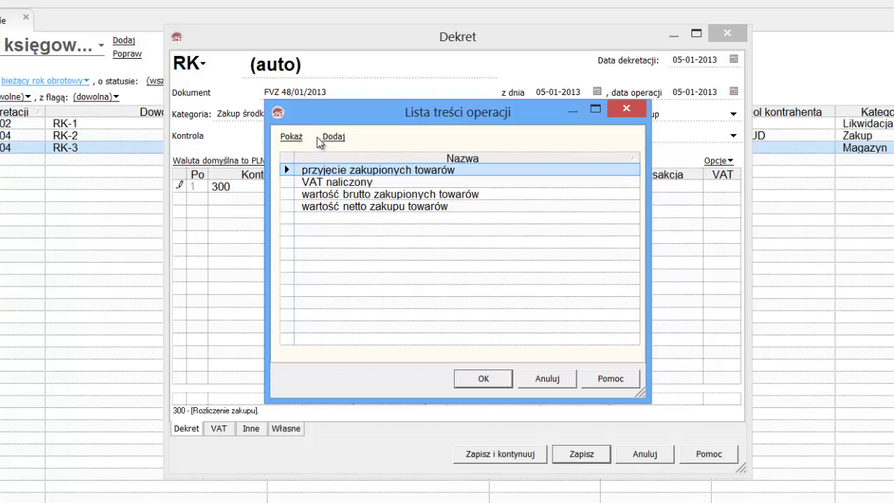
Add description 'wartość netto zakupu środka trwałego' to the list and apply it to line 1
left_click(335, 138)
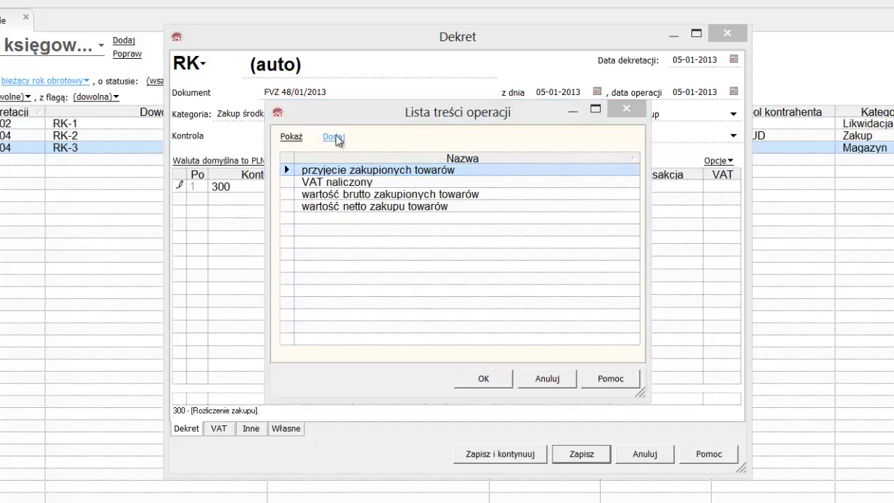
type("war")
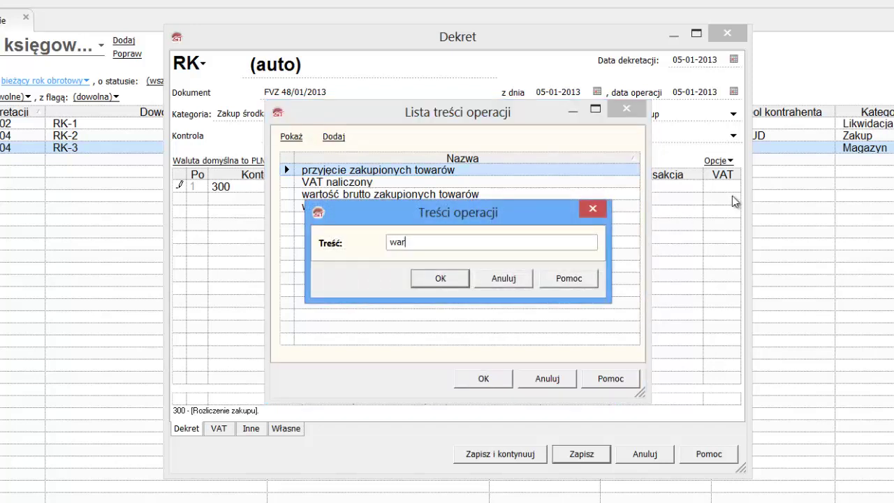
type("tość netto zakupu środka")
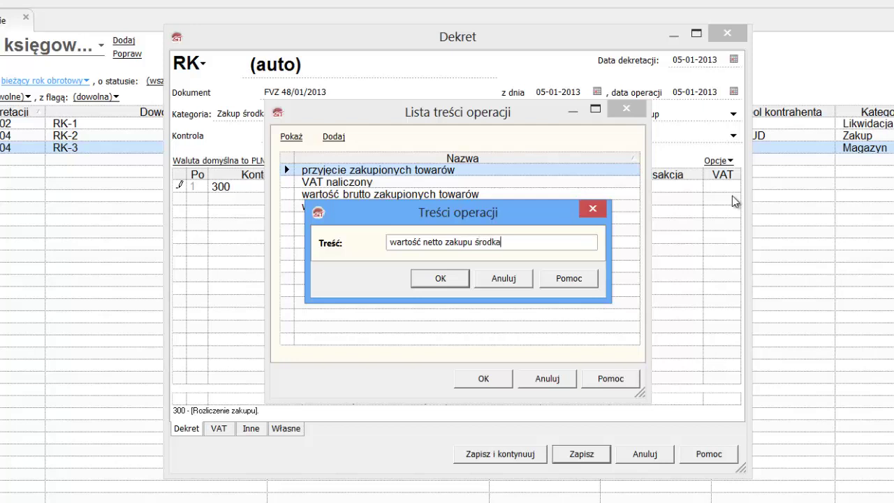
type(" trwałego")
left_click(455, 282)
left_click(483, 377)
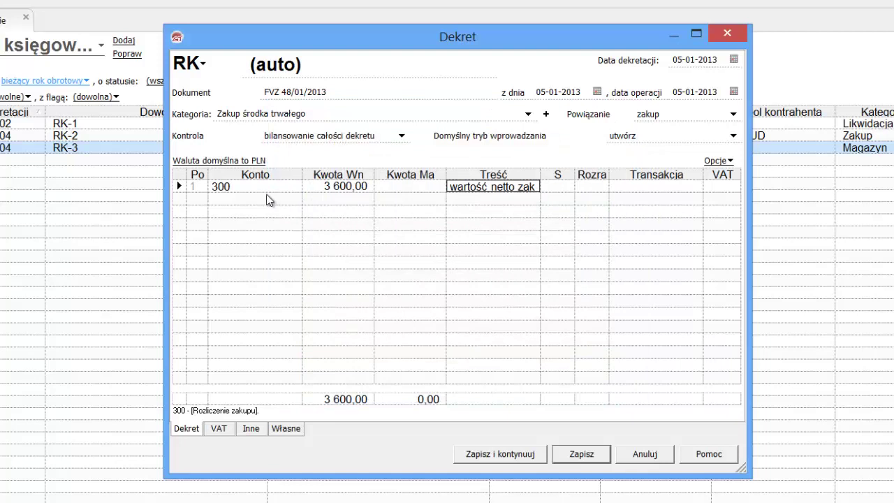
Add line 2 debiting account 225 with 828 and described as 'VAT naliczony'
left_click(268, 199)
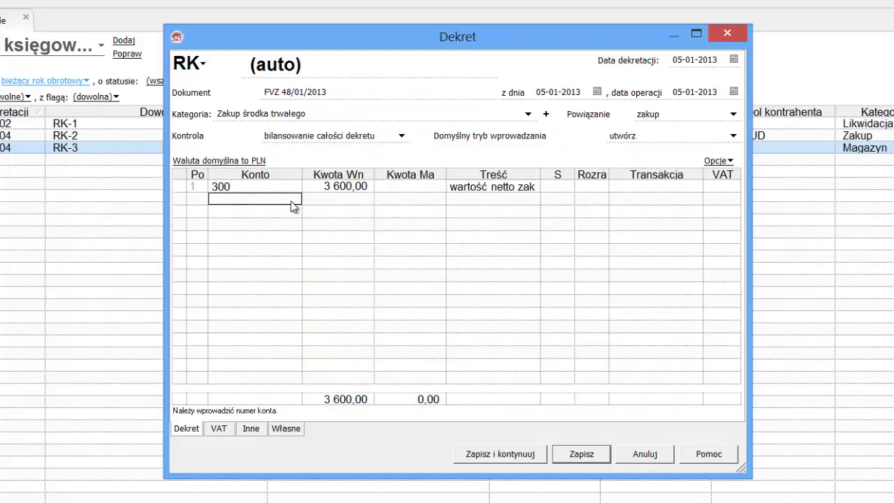
type("2")
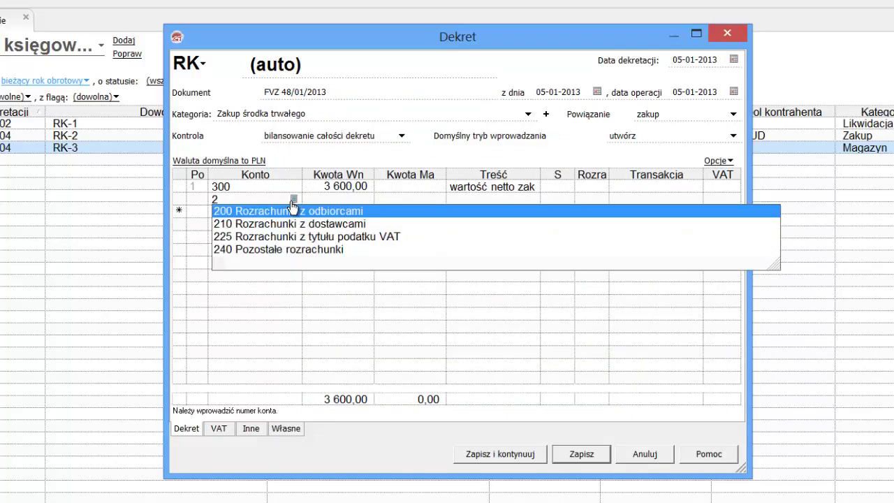
left_click(283, 239)
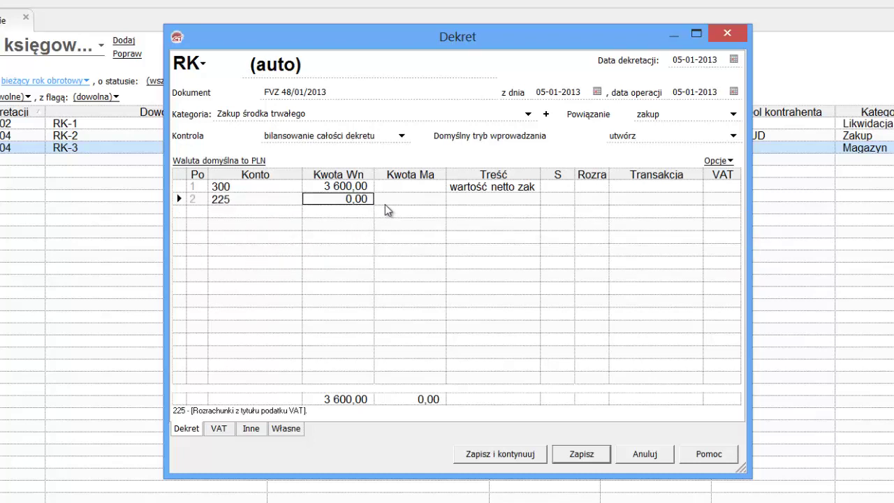
type("828")
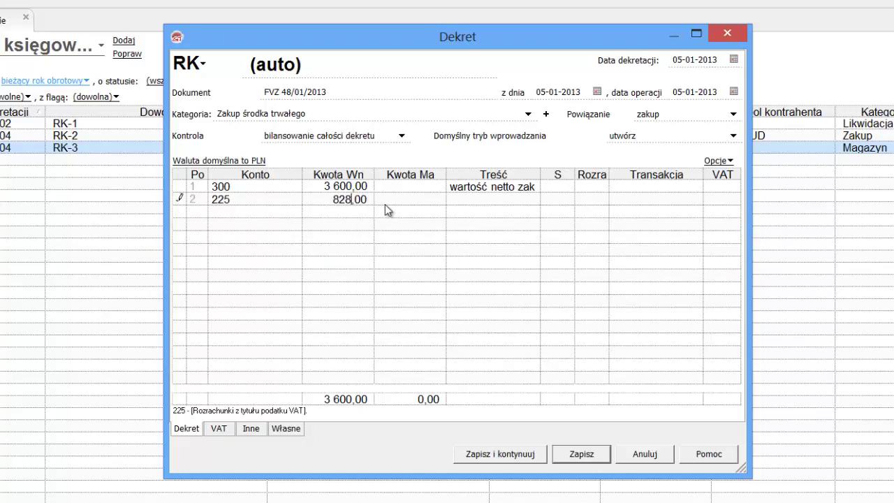
left_click(488, 201)
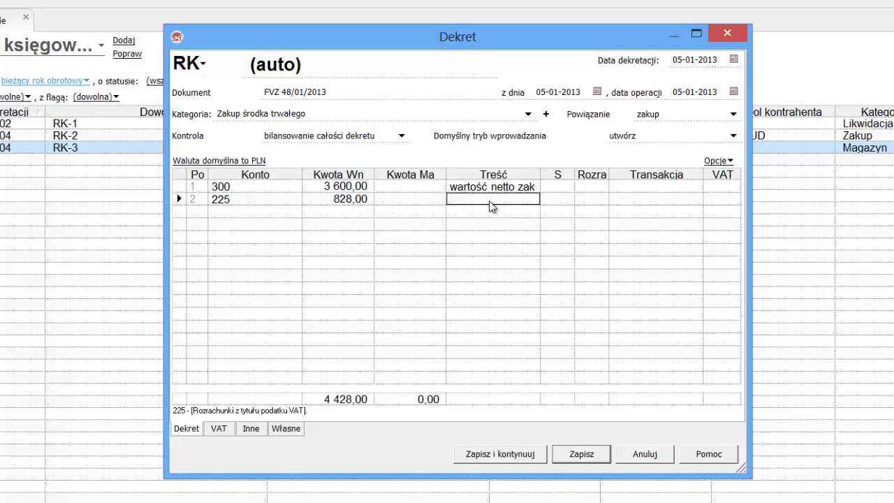
left_click(492, 196)
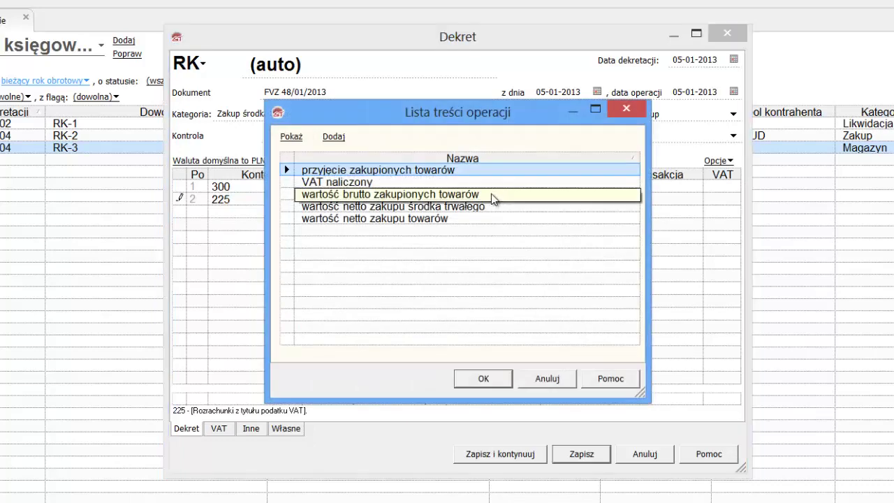
left_click(386, 183)
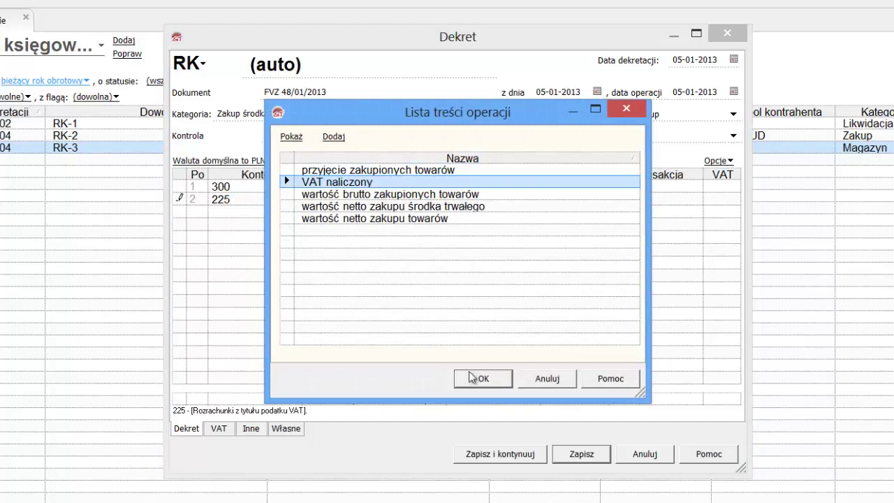
left_click(474, 377)
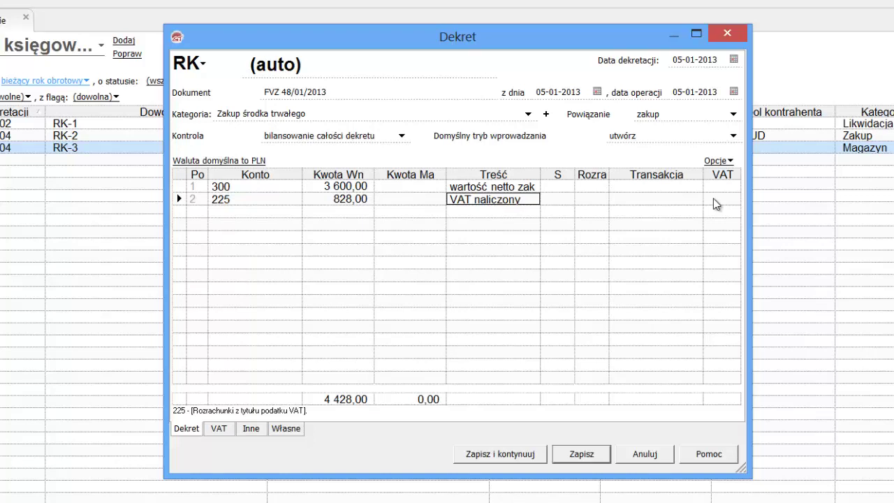
Set the VAT rate of line 2 to 23
left_click(713, 199)
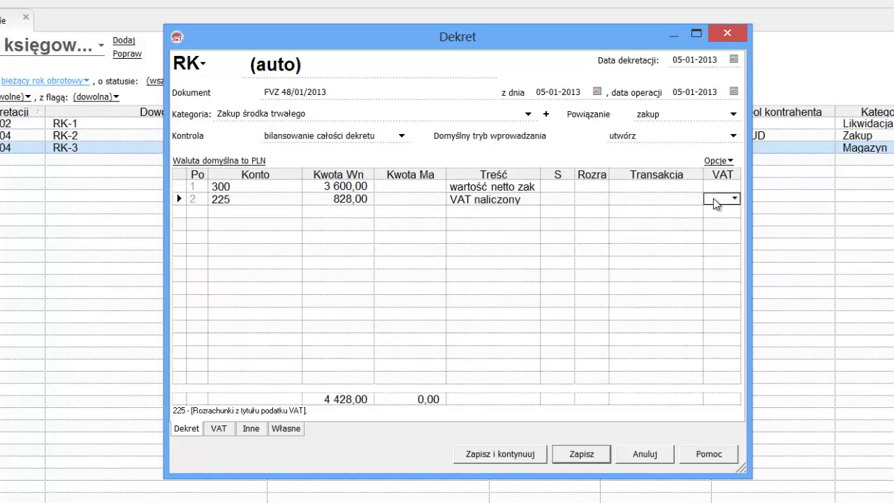
left_click(733, 199)
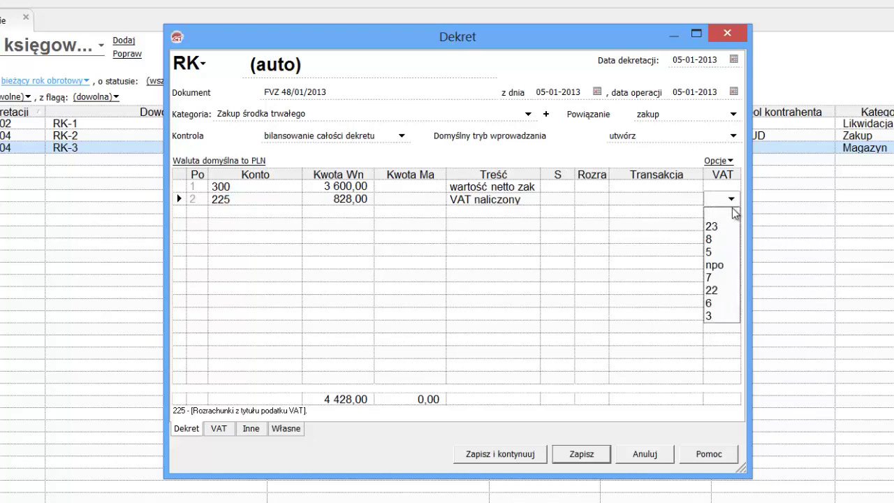
left_click(725, 232)
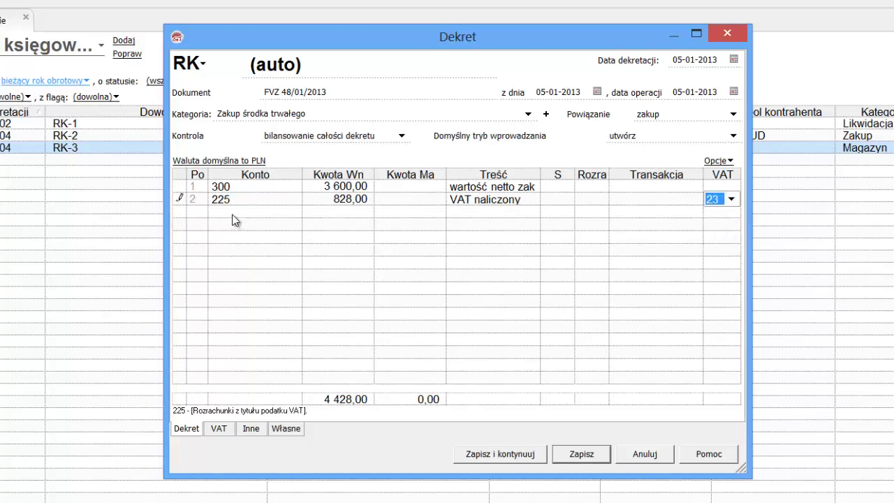
Add line 3 crediting account 100 Kasa with 4428
left_click(234, 215)
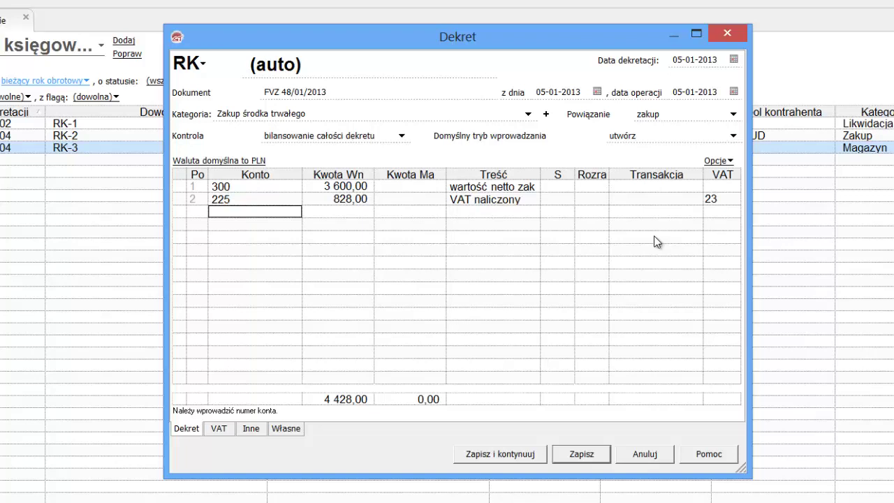
type("1")
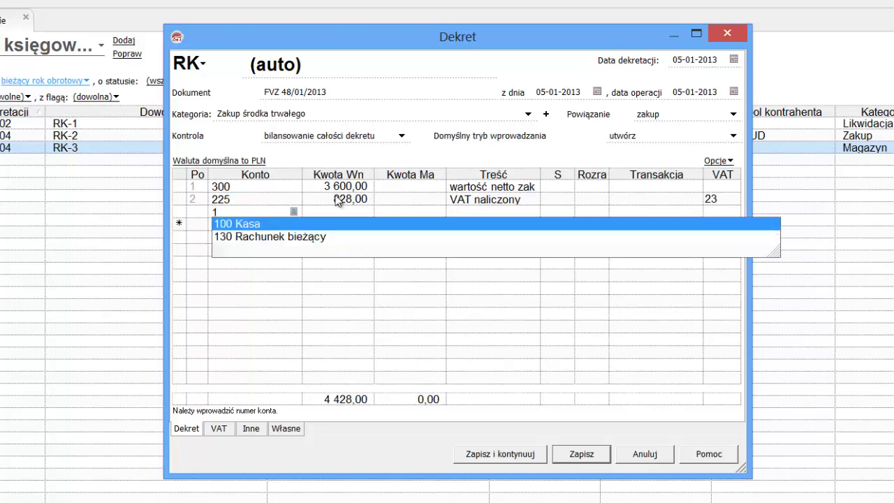
left_click(289, 229)
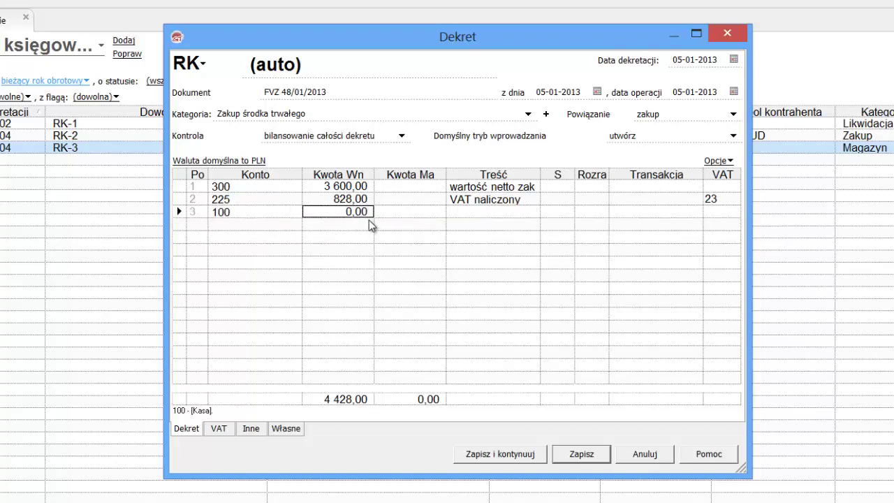
key("Tab")
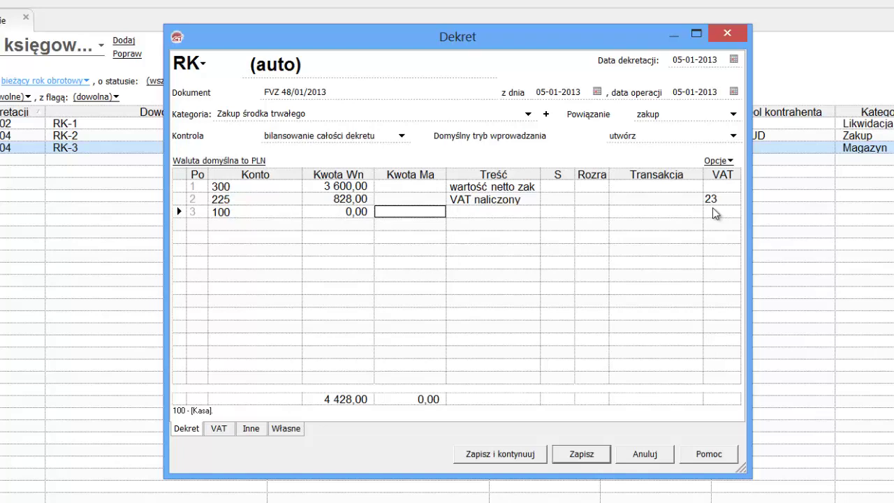
type("4428")
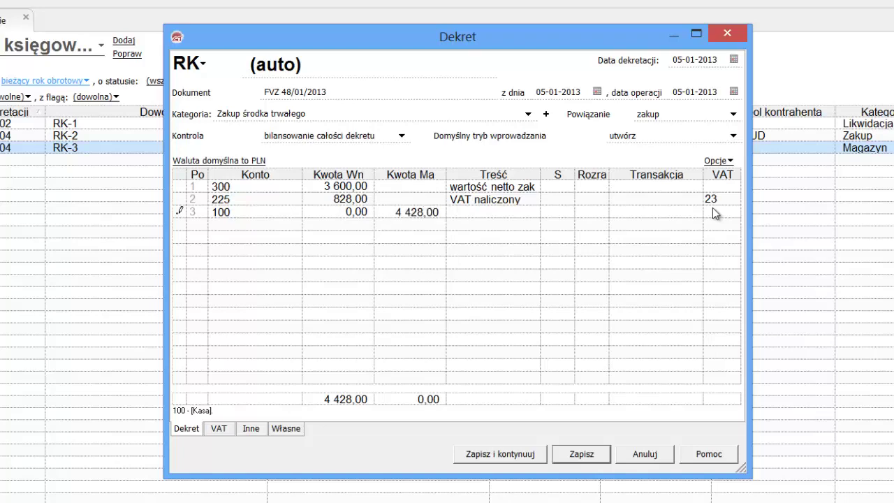
double_click(462, 213)
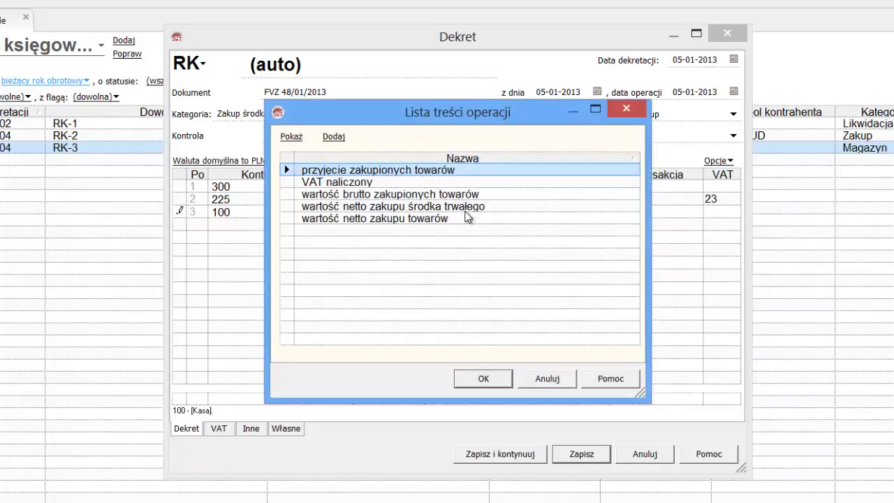
Add description 'wartość brutto zakupionego środka trwałego' and apply it to line 3
left_click(335, 138)
type("w")
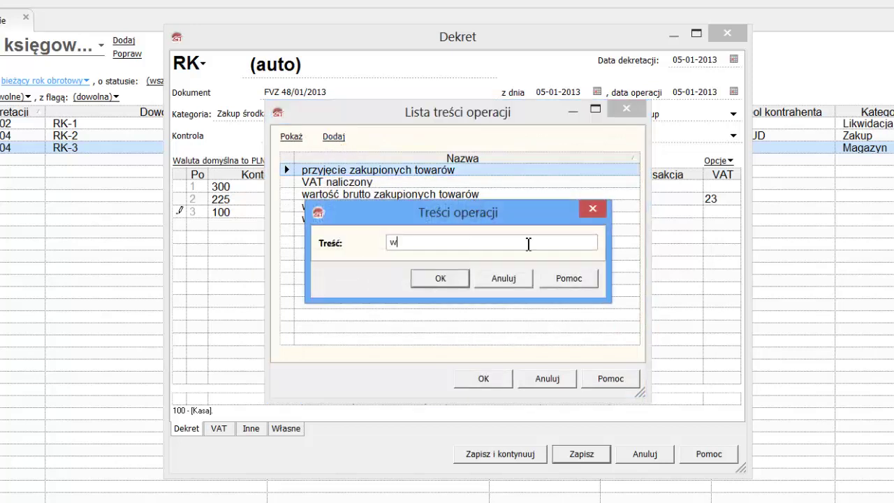
type("artość br")
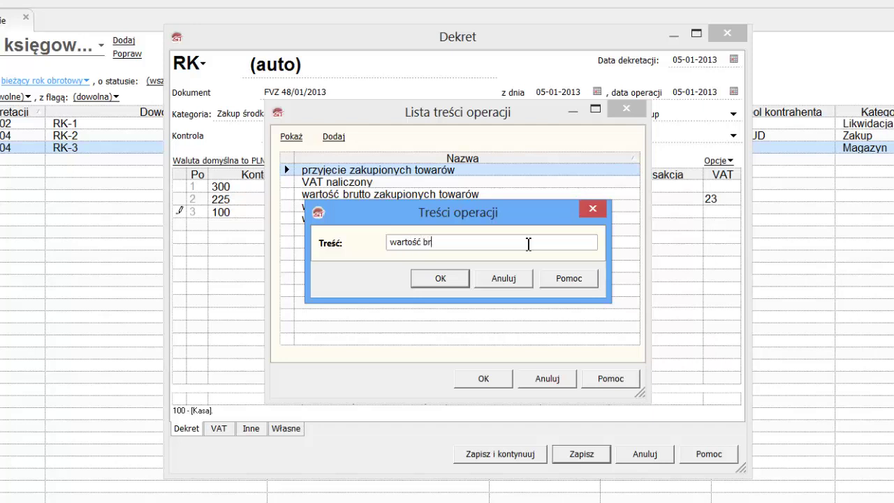
type("utto")
type(" zakupionego środ")
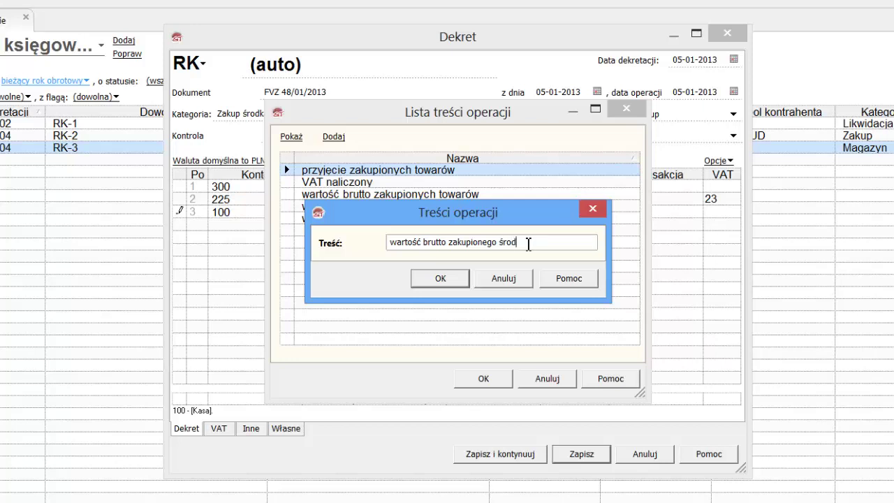
type("ka trwałego")
left_click(451, 276)
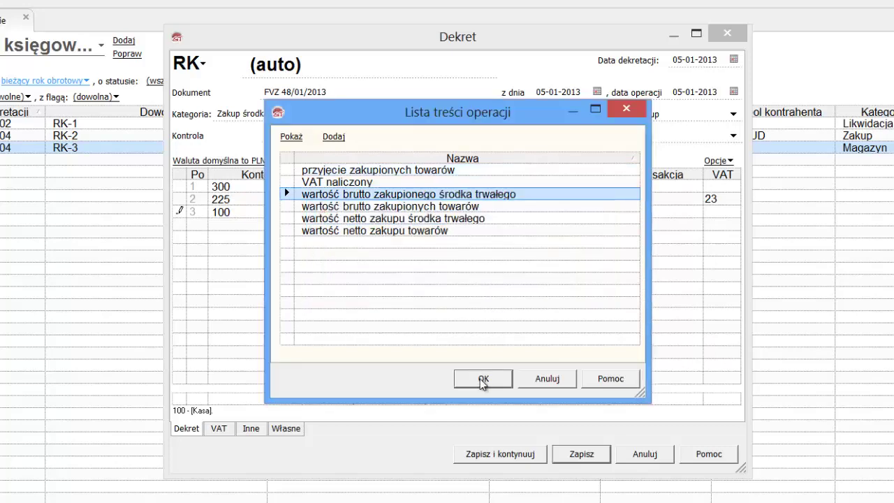
left_click(483, 379)
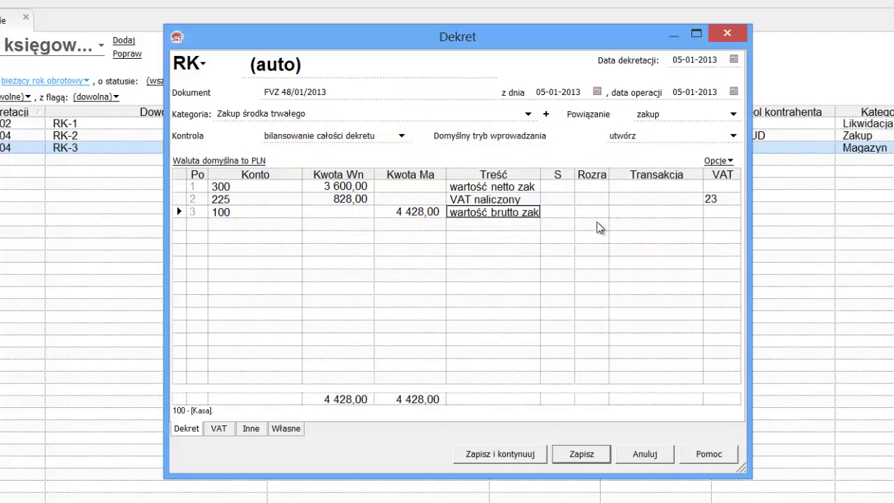
Commit line 3, switch to the VAT details and start a new contractor from Lista kontrahentów
key("Return")
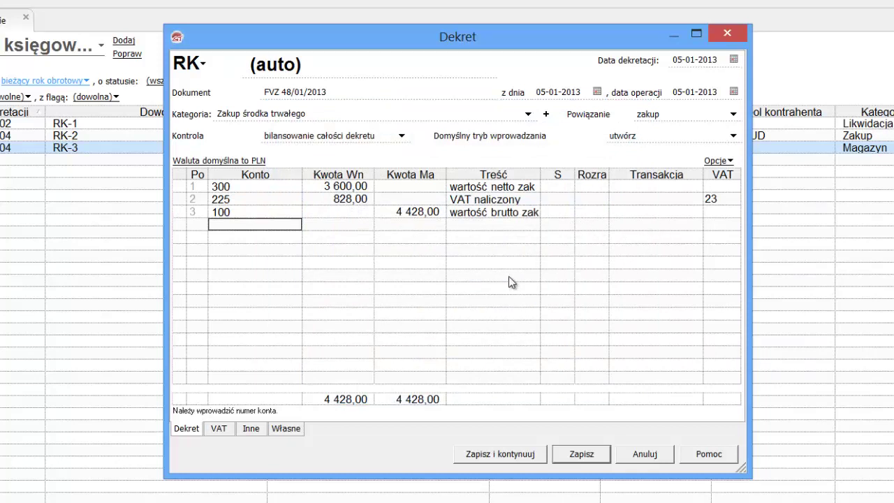
left_click(228, 431)
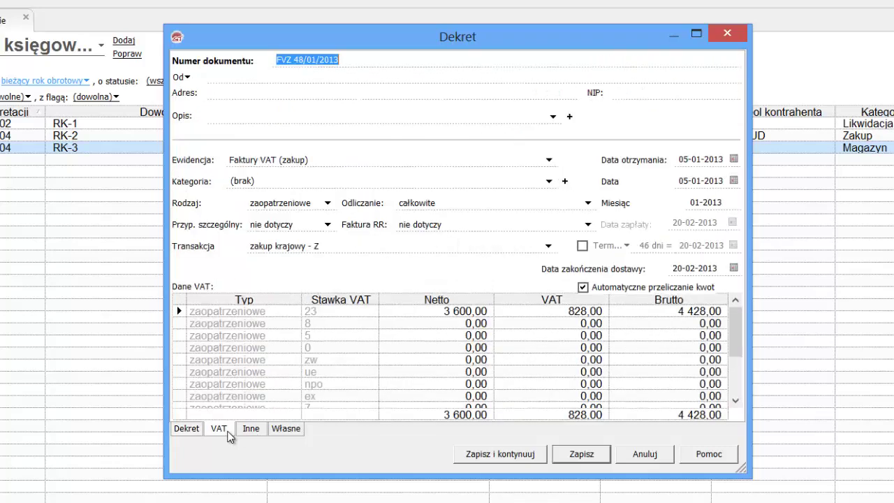
left_click(187, 78)
left_click(203, 96)
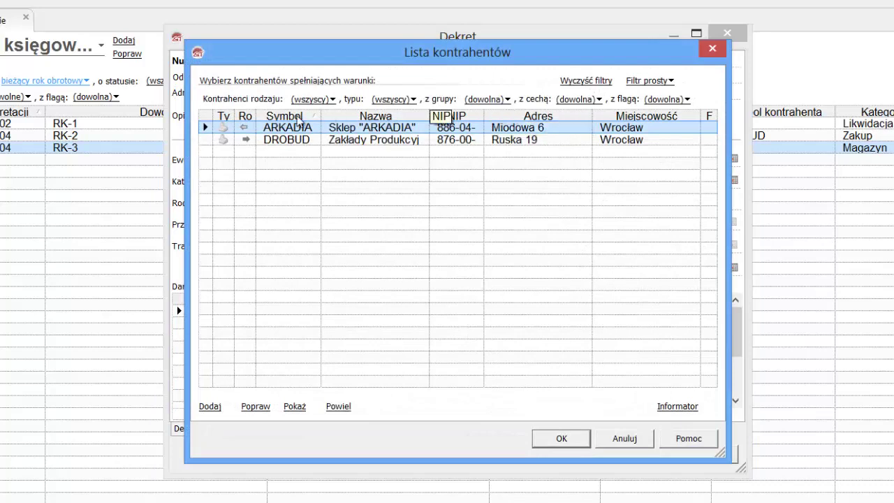
left_click(210, 407)
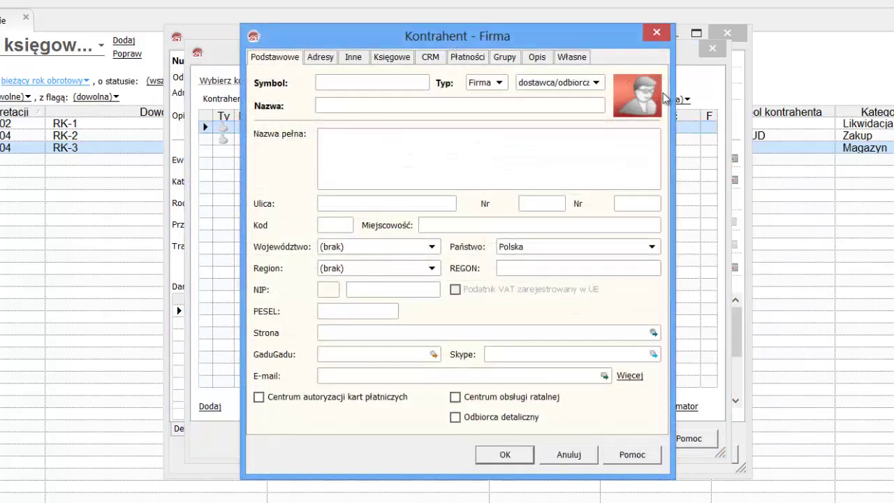
Enter symbol RICOH, role 'dostawca' and name Zakłady Produkcyjne "RICOH" SP. Z O. O
type("R")
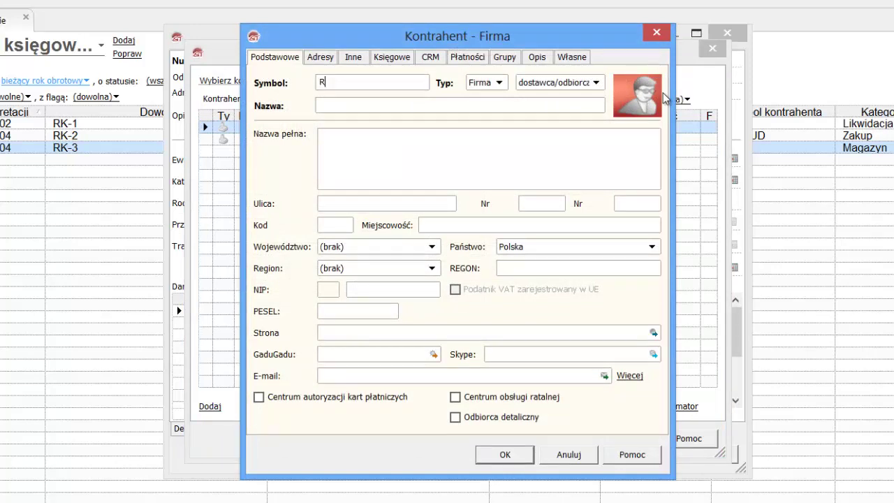
type("ICOH")
key("Tab")
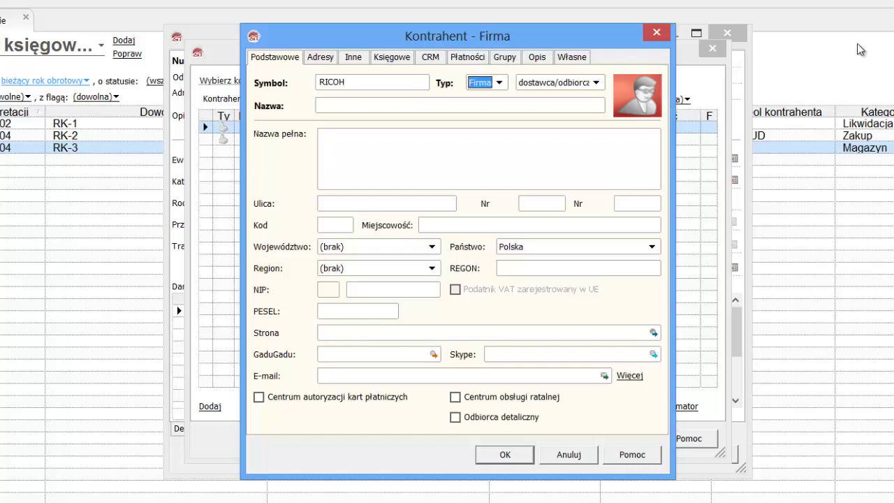
left_click(565, 93)
left_click(548, 106)
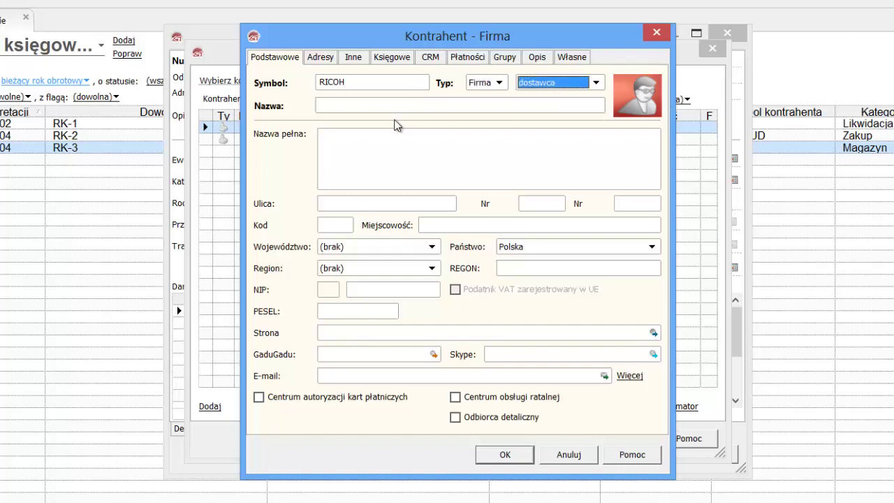
left_click(387, 106)
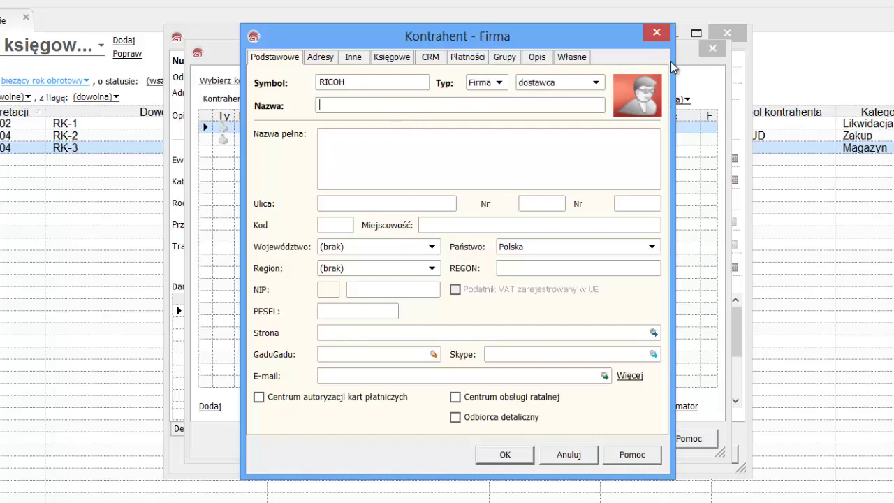
type("Zakłady Produkc")
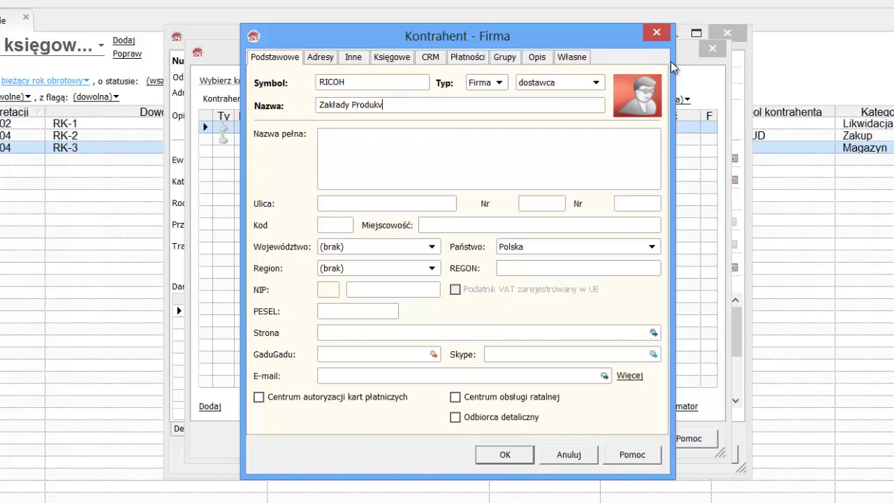
type("yjne \"RICOH\" SP")
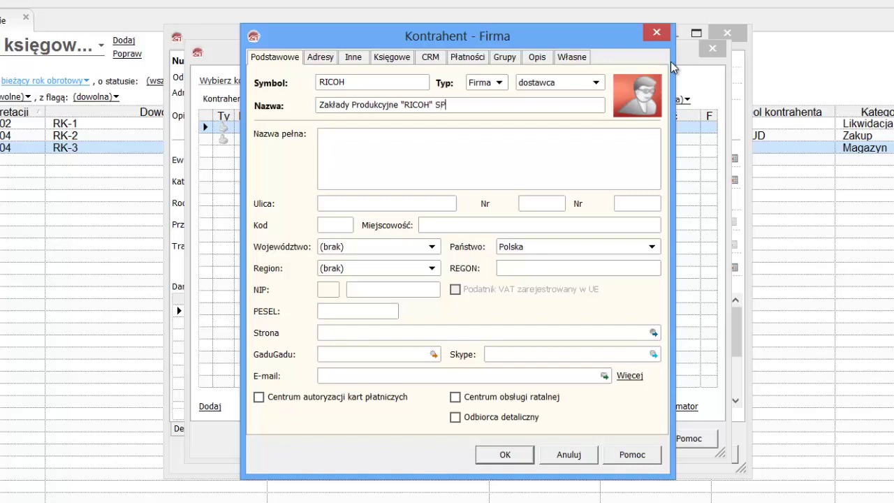
type(". Z O. O.")
Fill the full name from the short name and enter the supplier's street and building number
left_click(520, 183)
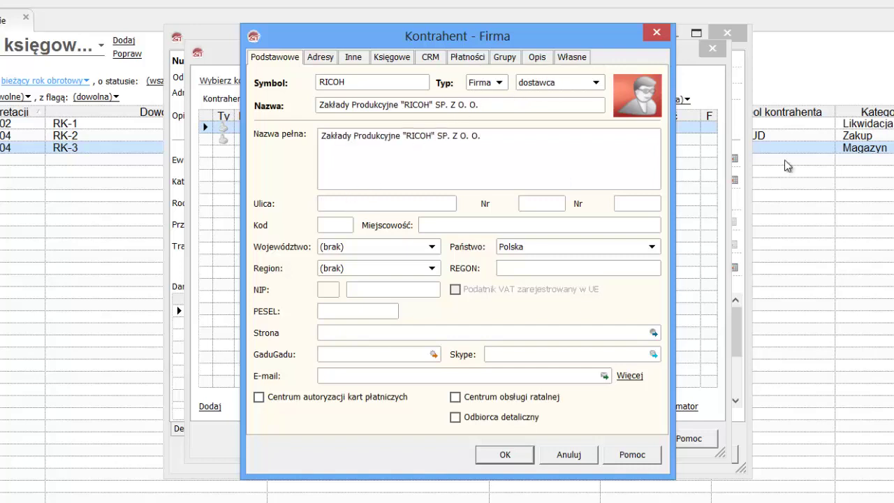
type("Tęczowa")
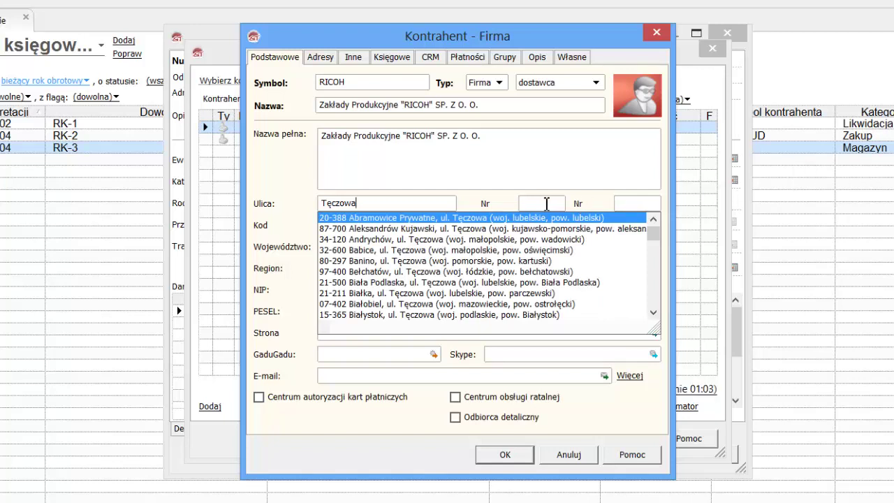
key("Escape")
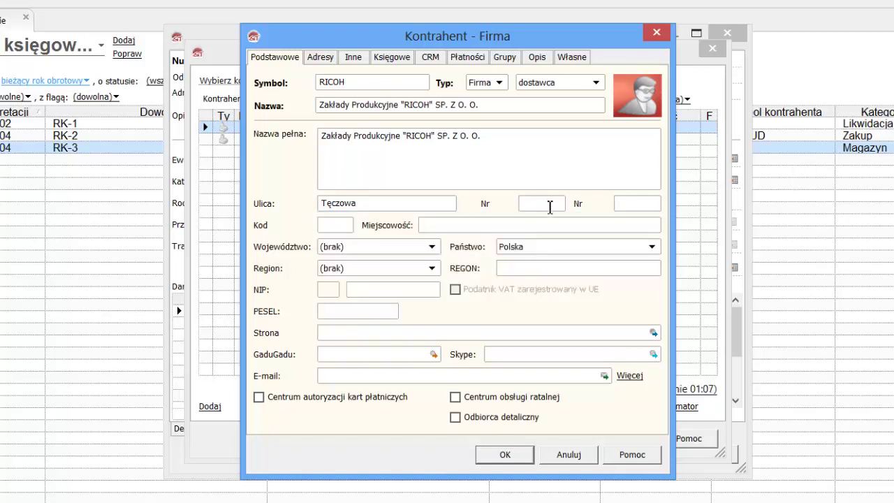
left_click(549, 207)
type("6")
Enter the supplier's postal code, town Wrocław and voivodeship dolnośląskie
left_click(330, 233)
type("55")
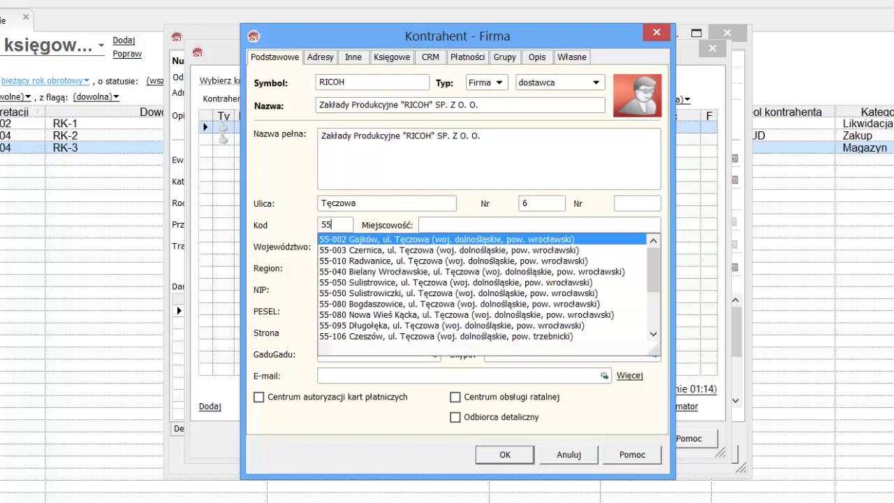
type("-700")
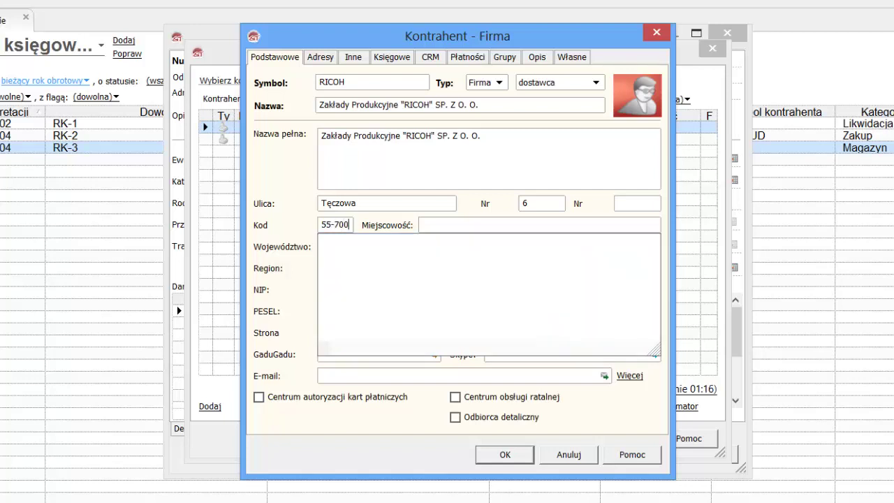
left_click(489, 229)
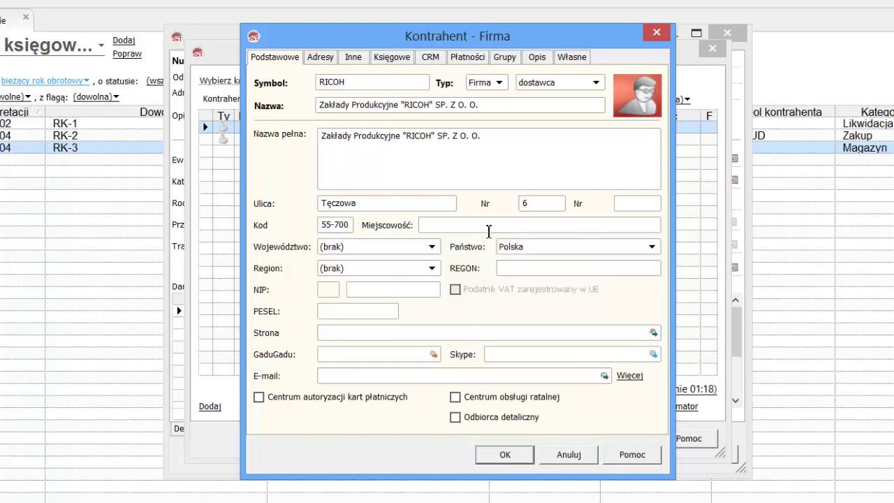
type("Wrocław")
left_click(408, 249)
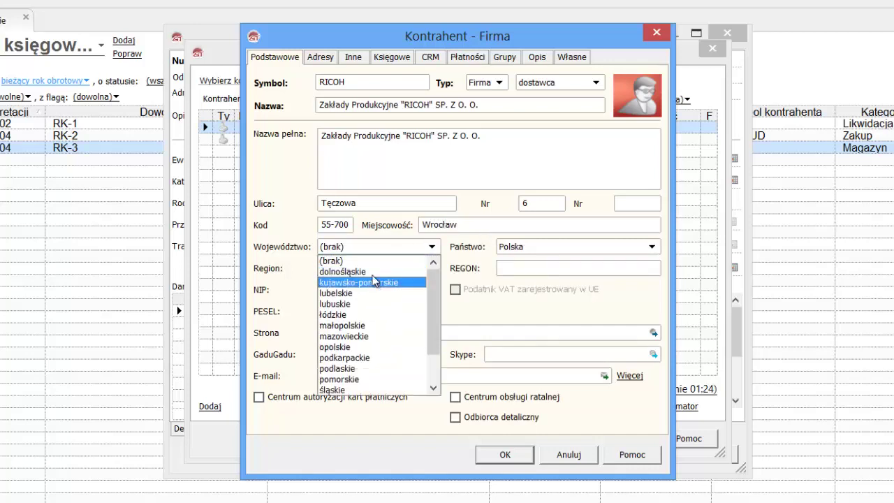
left_click(390, 271)
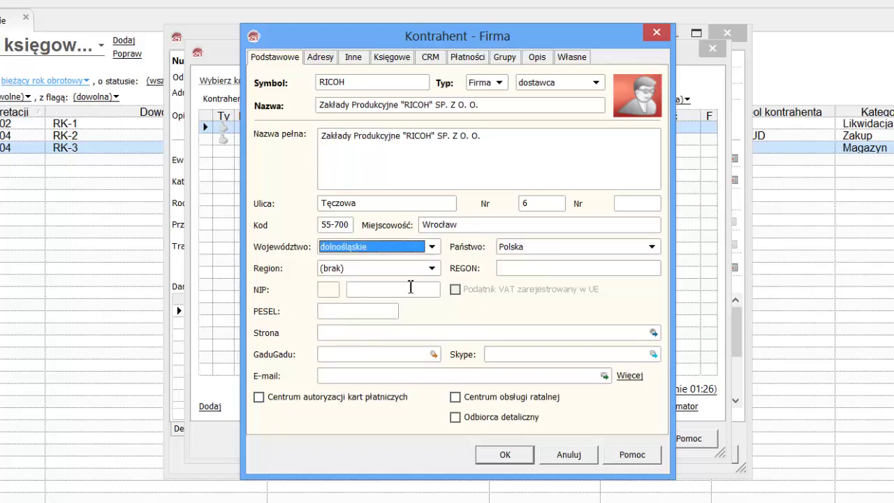
Enter the supplier's NIP tax number and save the RICOH contractor
left_click(406, 289)
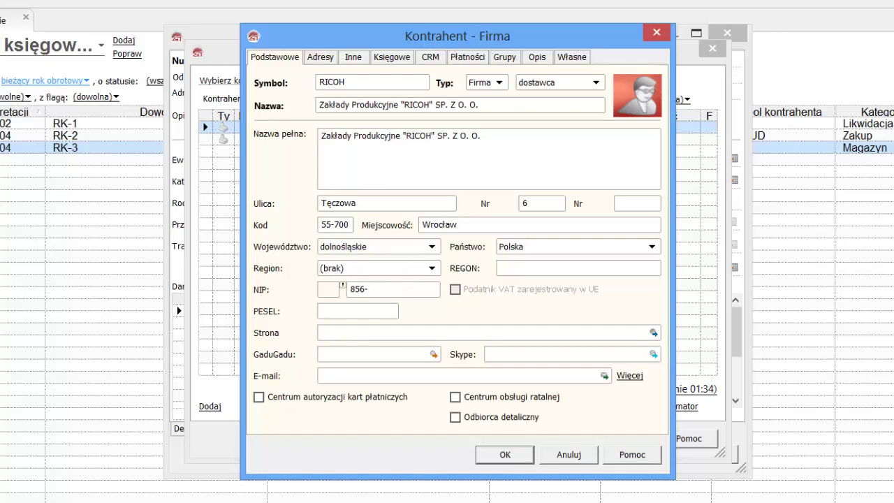
left_click(521, 458)
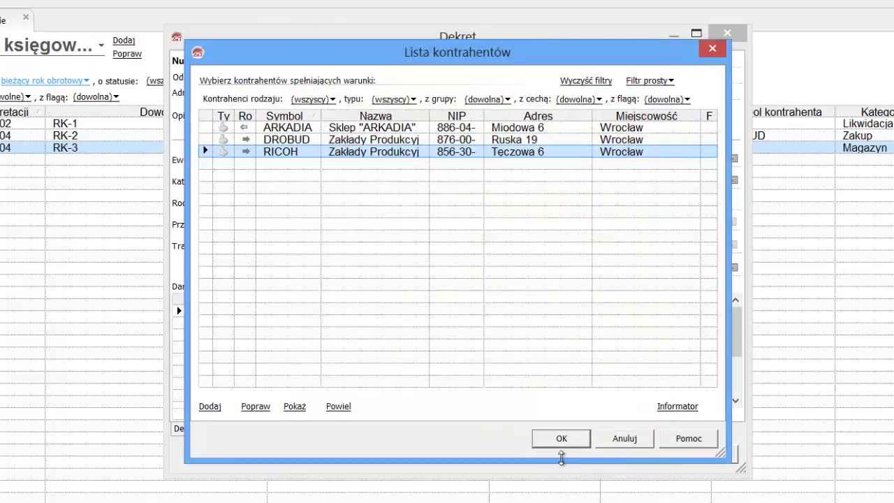
Confirm RICOH as the entry's contractor and enter the description 'zakup środka trwałego'
left_click(581, 441)
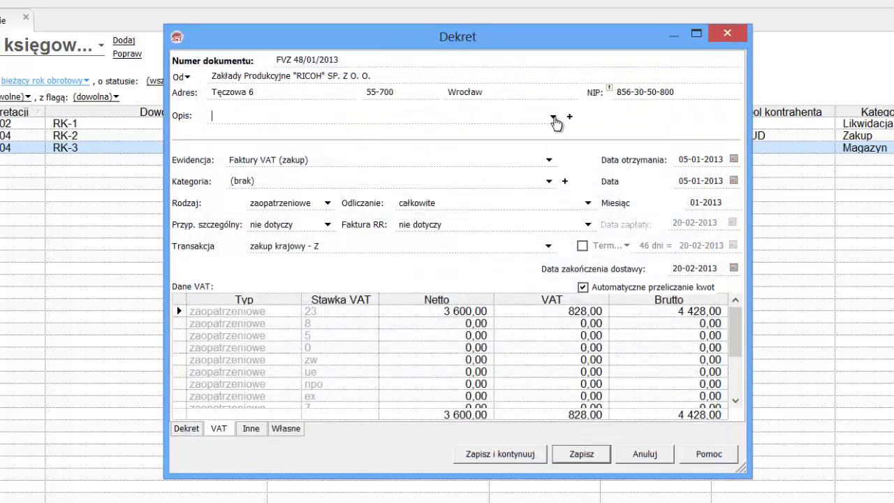
type("zakup środka trwałego")
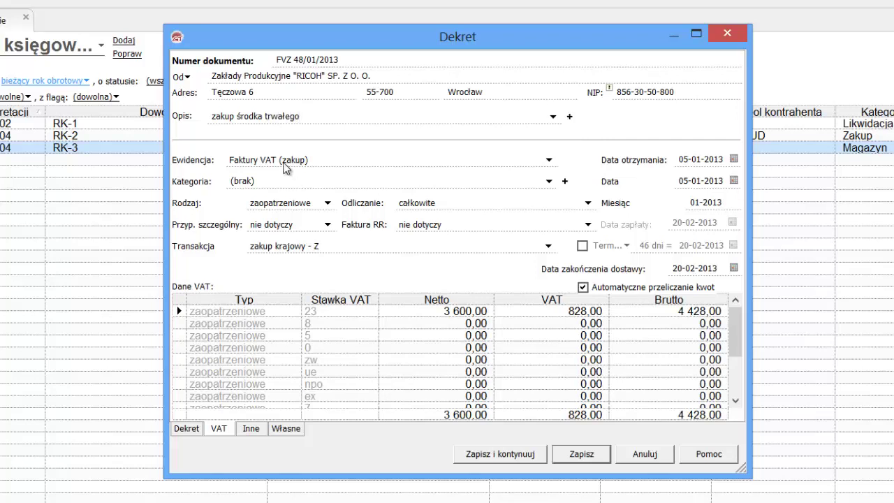
Set the entry category to Zakup środka trwałego
left_click(550, 182)
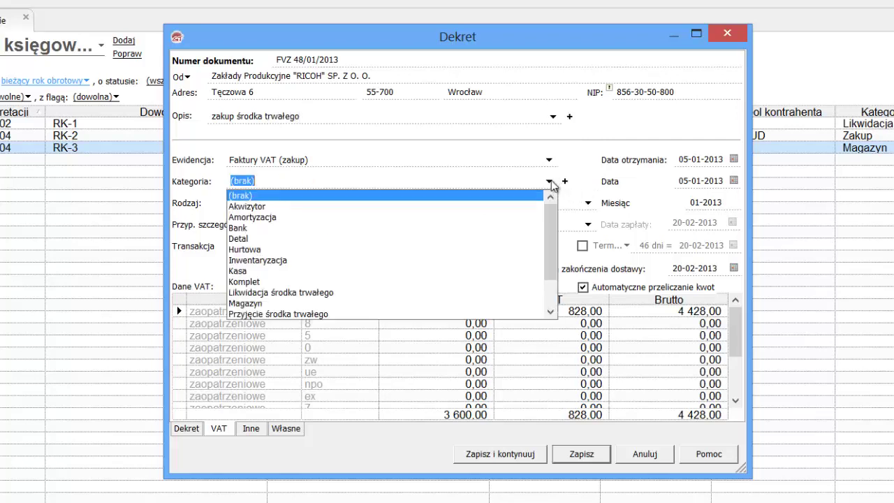
scroll(499, 290, "down", 2)
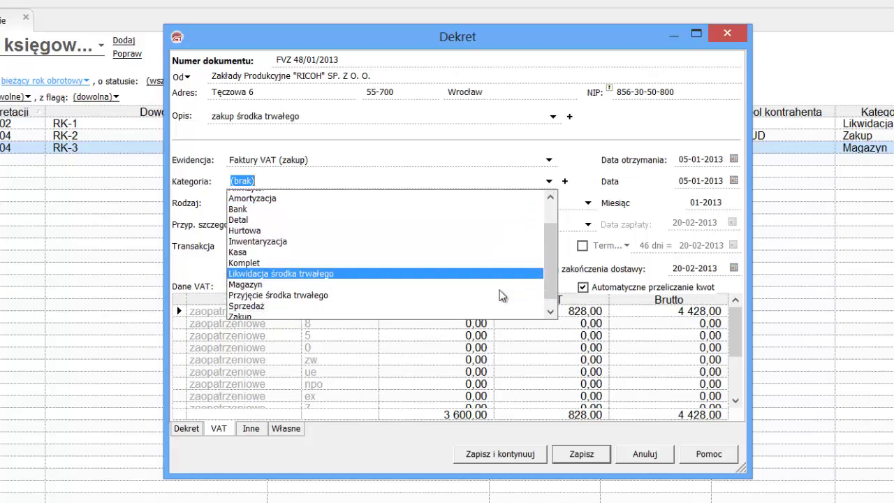
left_click(307, 303)
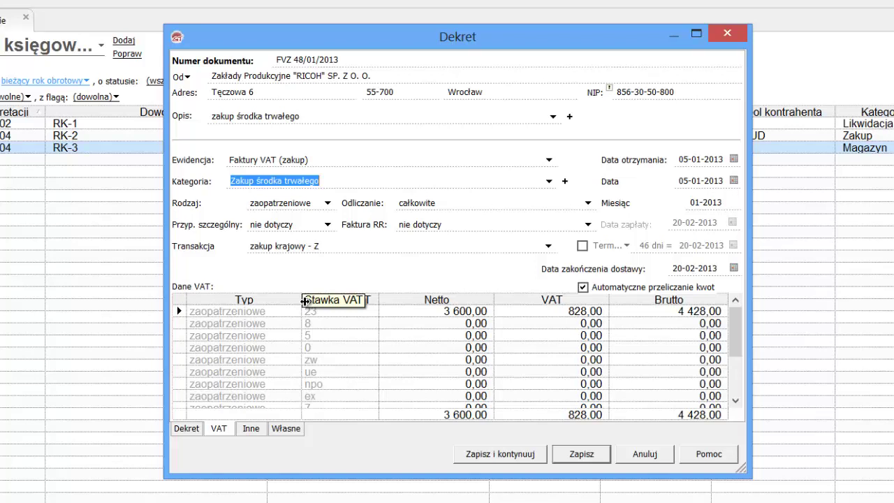
Set the VAT purchase type to inwestycyjne and save the entry
left_click(328, 204)
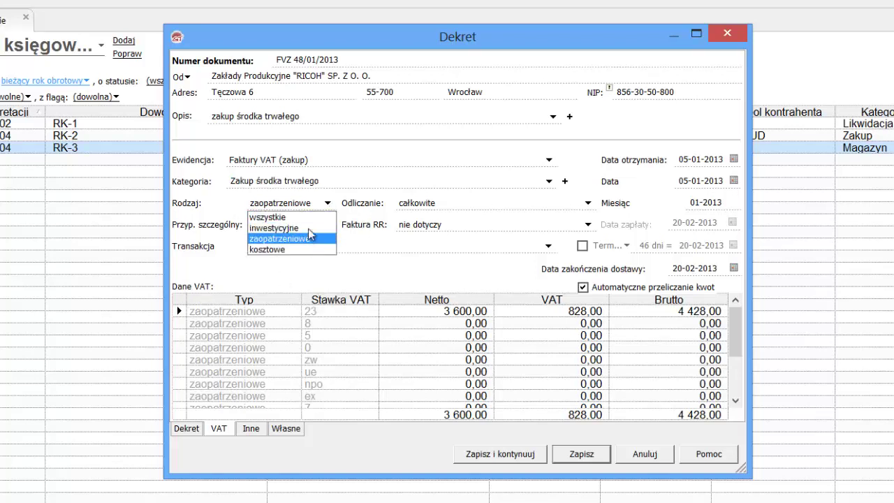
left_click(308, 229)
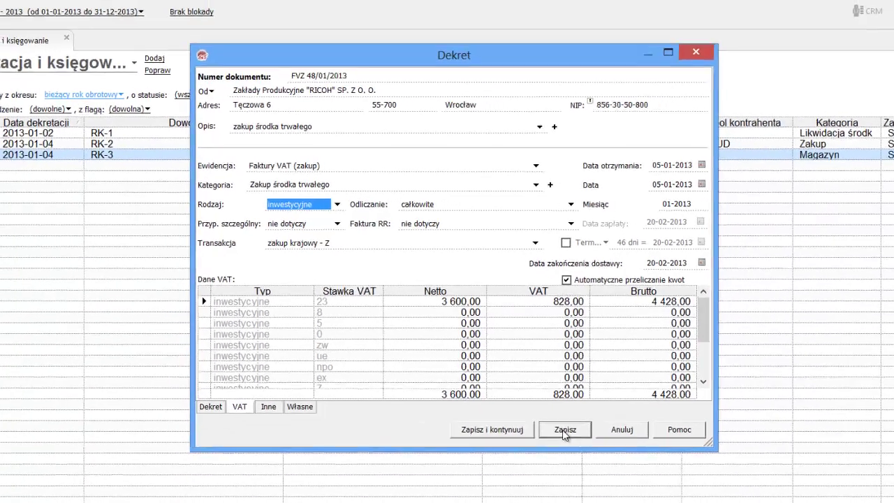
left_click(579, 458)
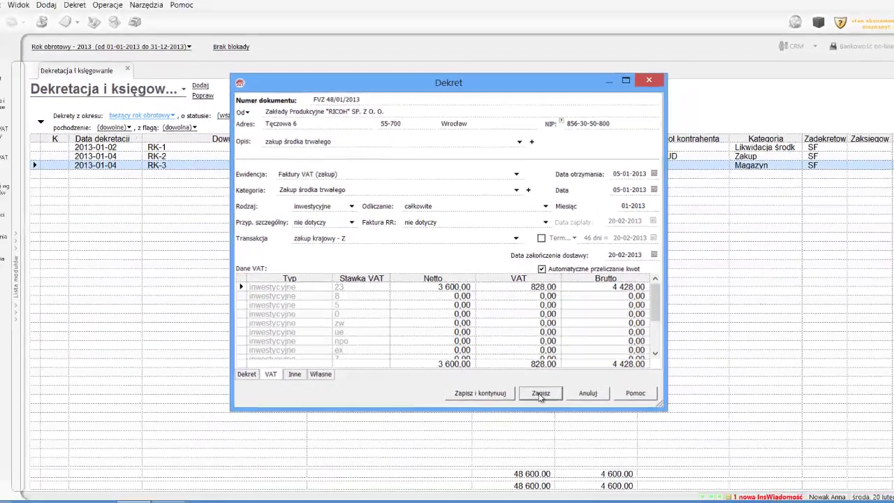